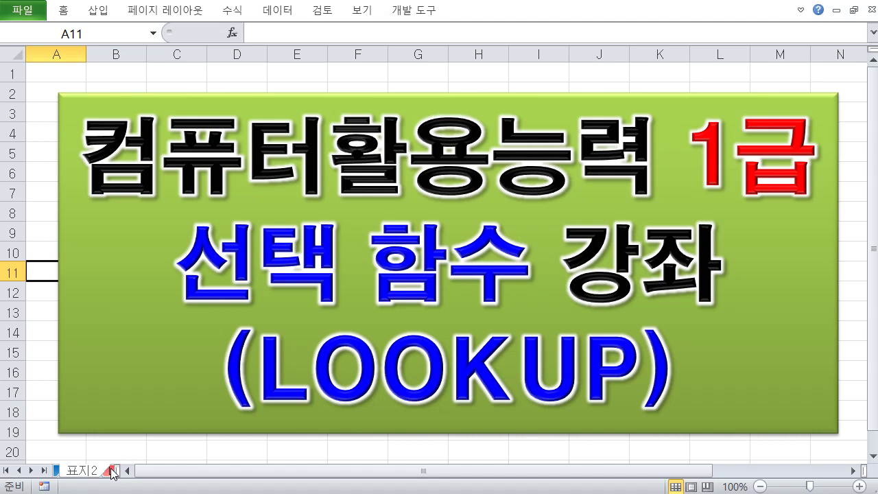
Switch to the LOOKUP worksheet and widen column I slightly to fit the 부서코드 heading
click(111, 472)
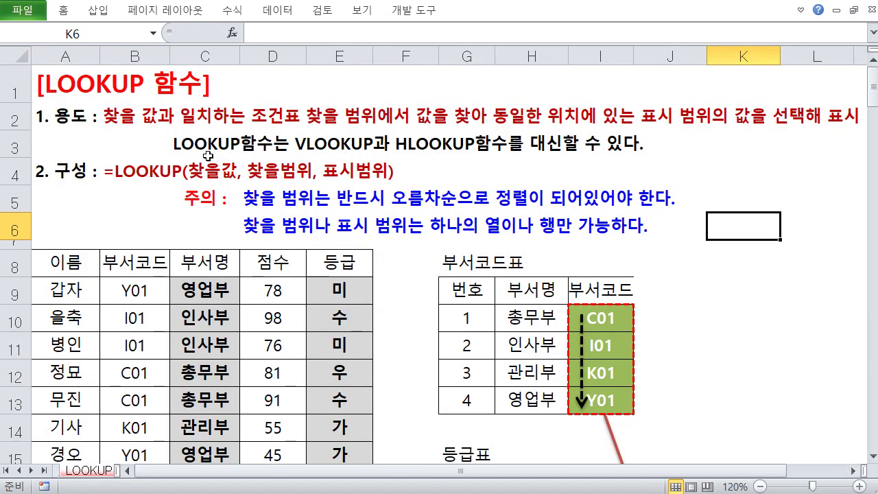
click(56, 92)
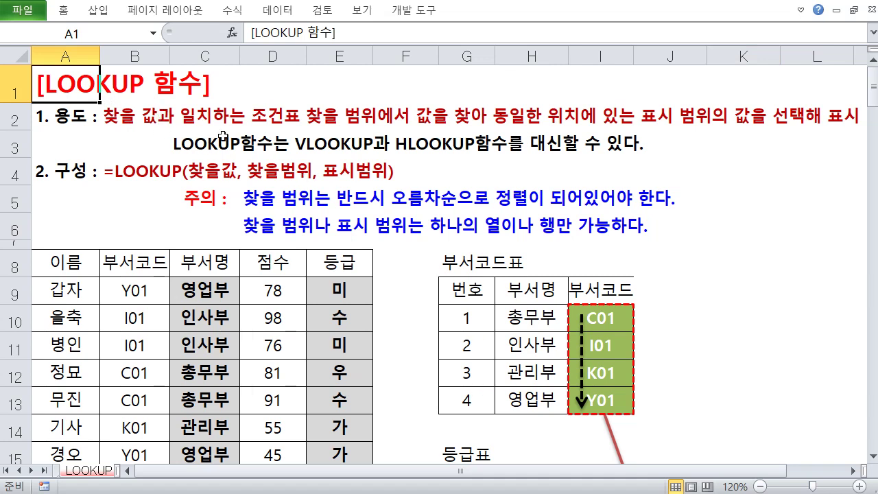
click(122, 171)
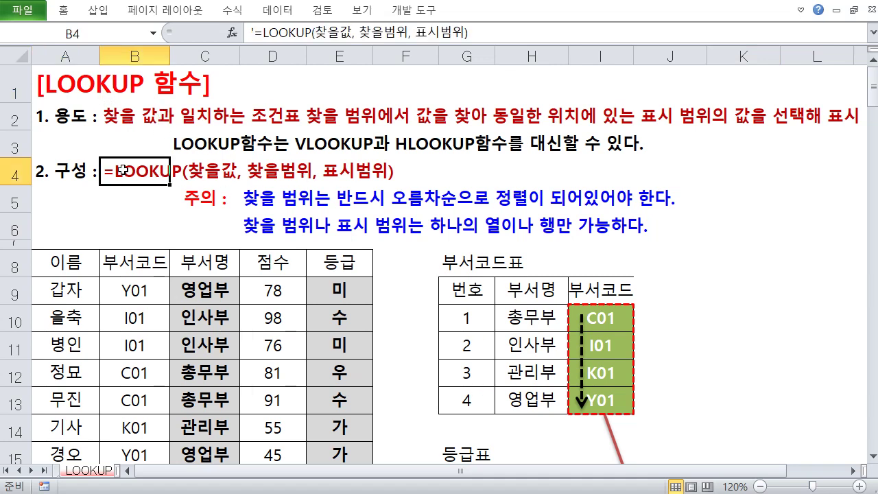
drag(635, 58, 641, 59)
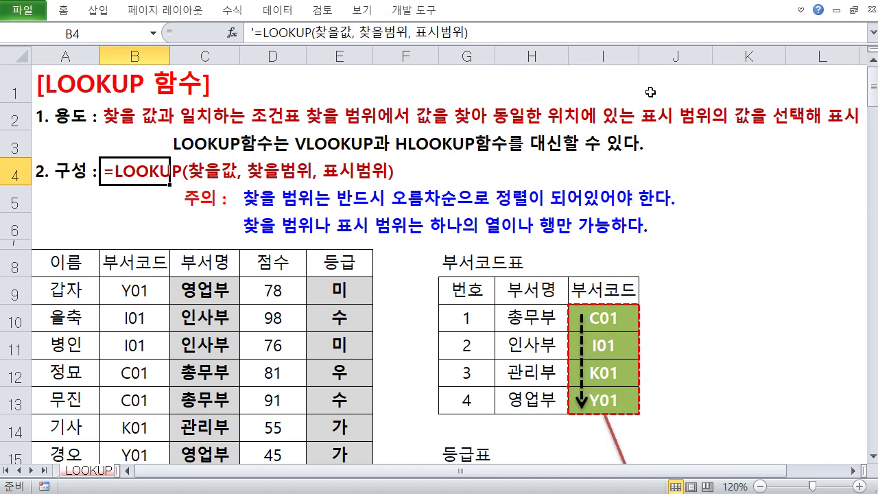
Clear the existing lookup formulas from the 부서명 column, cells C9:C22
click(675, 263)
scroll(697, 263, down, 1)
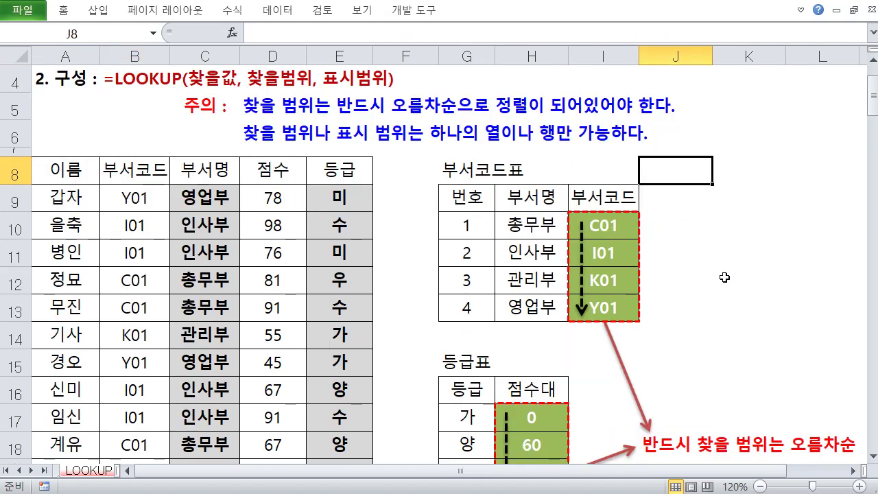
scroll(604, 278, down, 1)
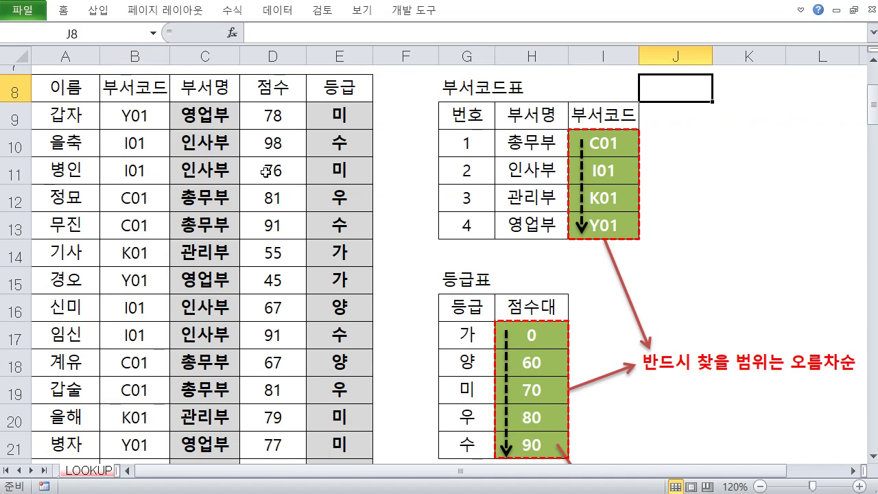
drag(207, 111, 183, 444)
drag(487, 113, 581, 224)
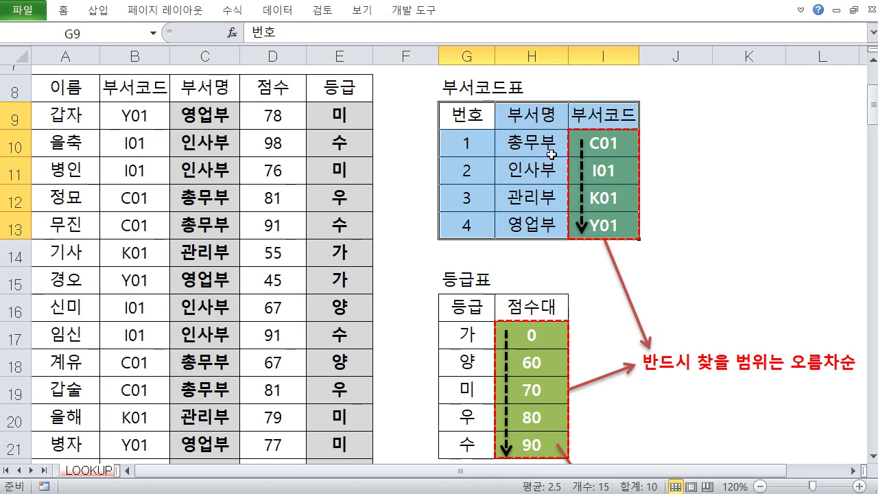
drag(206, 115, 208, 415)
scroll(208, 415, down, 1)
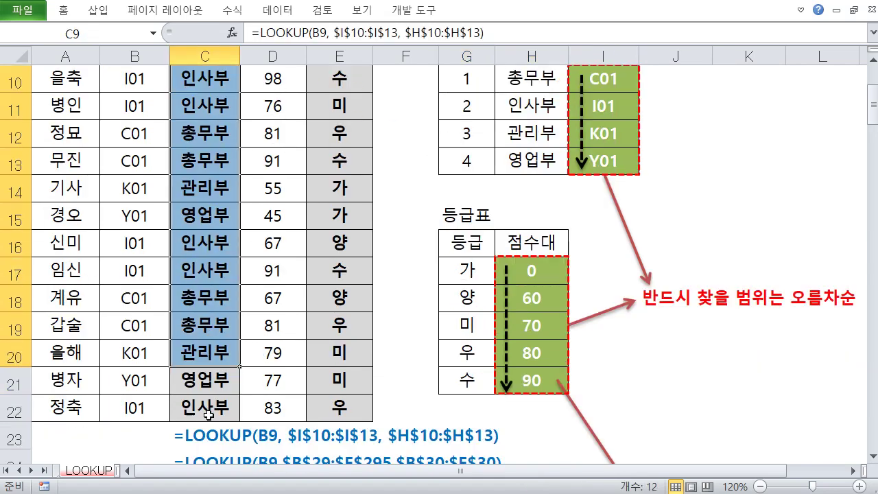
shift+click(210, 412)
scroll(229, 373, up, 3)
scroll(229, 372, down, 2)
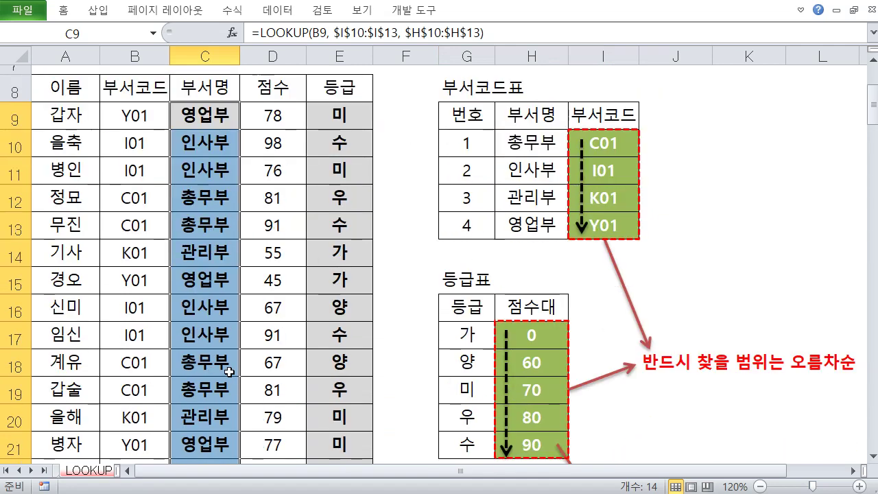
key(Delete)
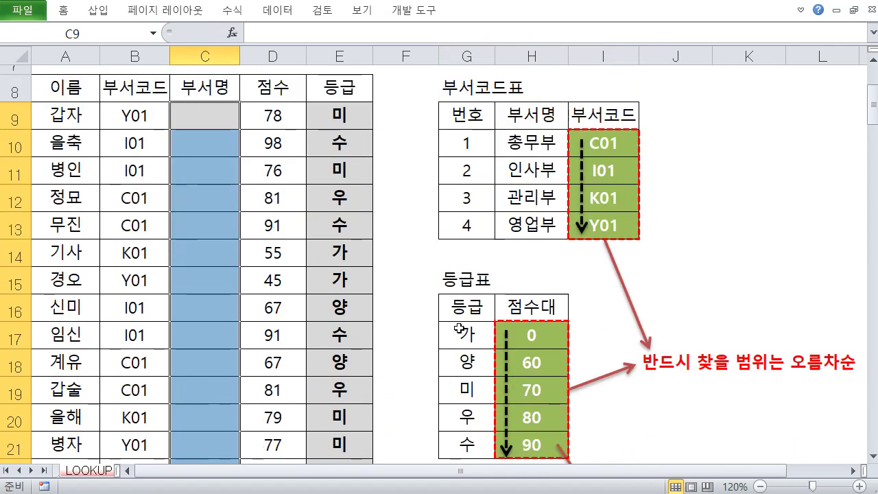
click(413, 255)
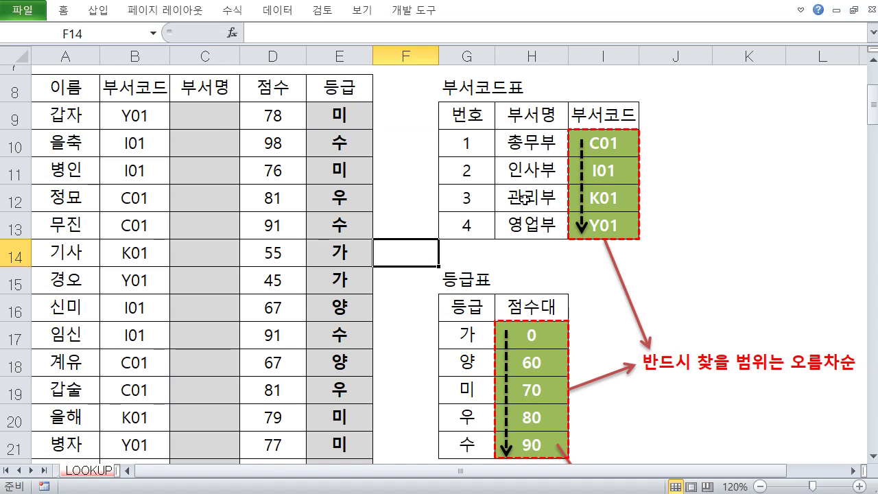
click(208, 128)
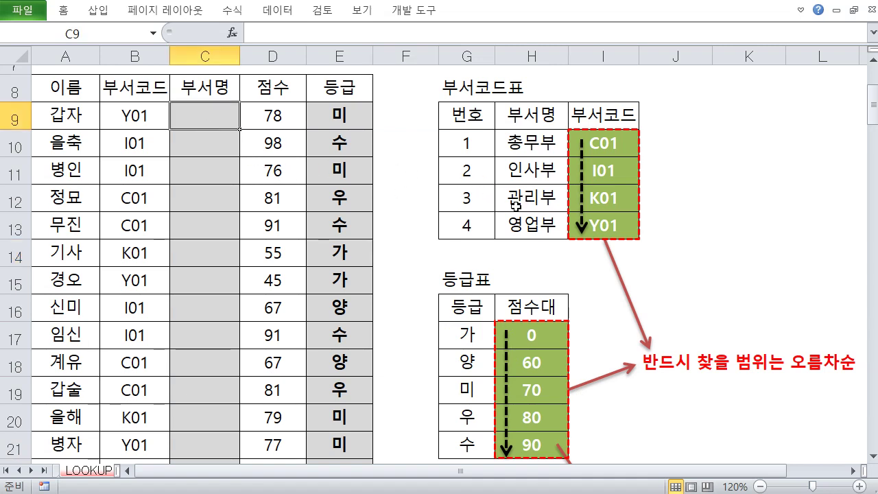
key(ctrl+2)
mouse_move(636, 93)
mouse_down()
mouse_move(602, 100)
mouse_move(557, 86)
mouse_move(521, 87)
mouse_up()
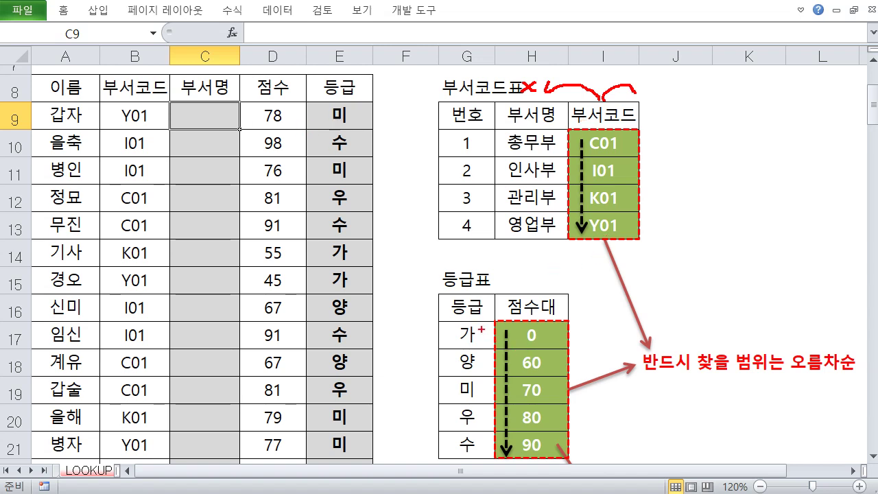
key(Escape)
Clear the existing lookup formulas from the 등급 column, cells E9:E22
mouse_move(360, 123)
mouse_down()
mouse_move(313, 372)
mouse_move(323, 450)
mouse_up()
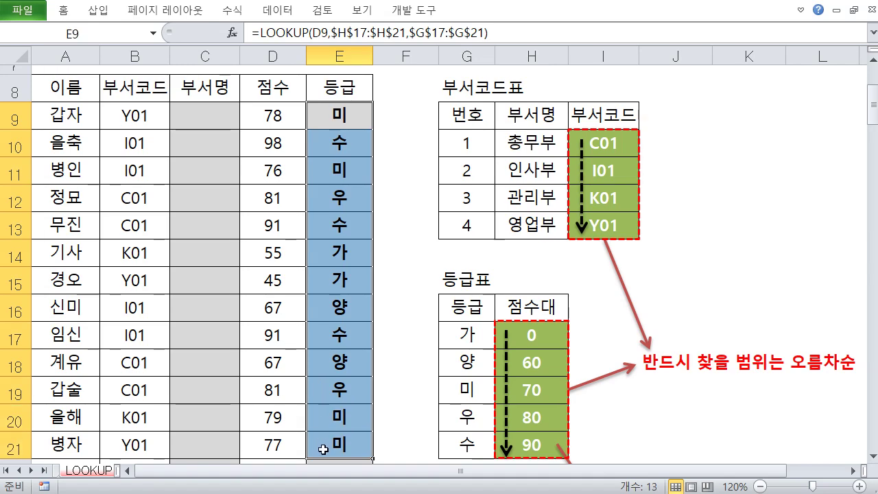
scroll(325, 444, down, 1)
key(Delete)
scroll(325, 391, up, 3)
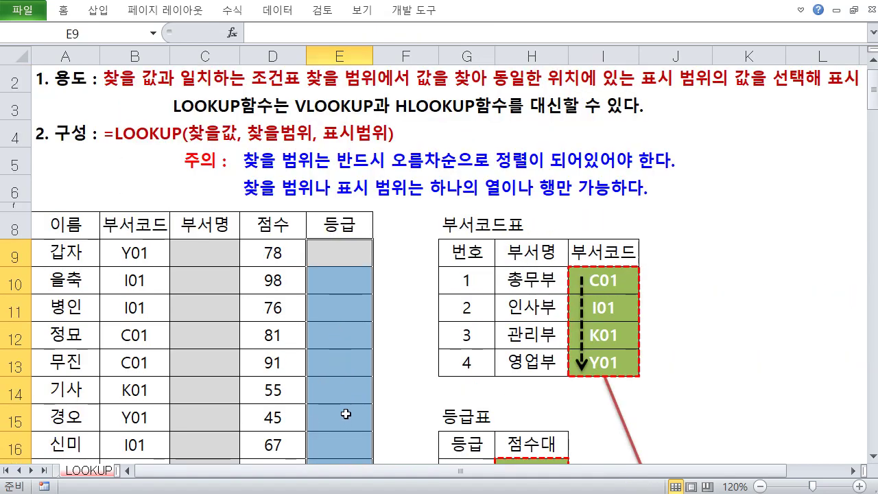
scroll(345, 416, down, 2)
click(345, 446)
scroll(347, 444, down, 1)
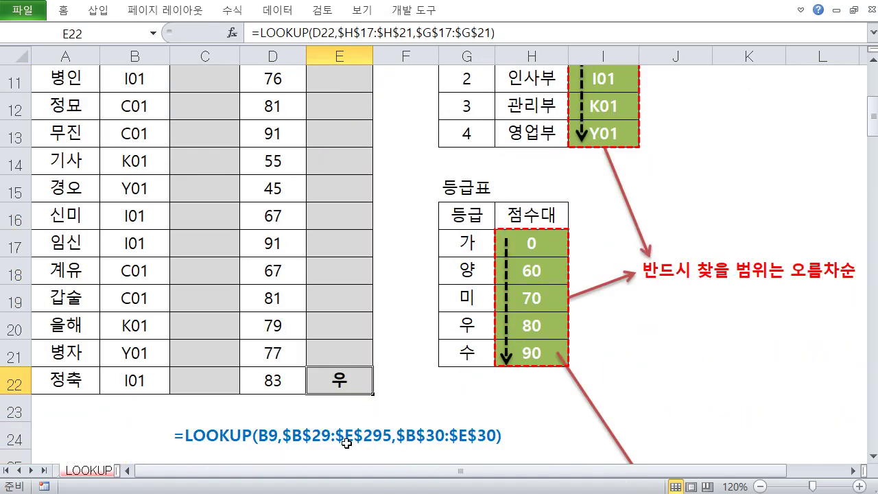
key(Delete)
Examine the example formulas below the main table and the horizontal department code and grade tables
scroll(346, 444, down, 3)
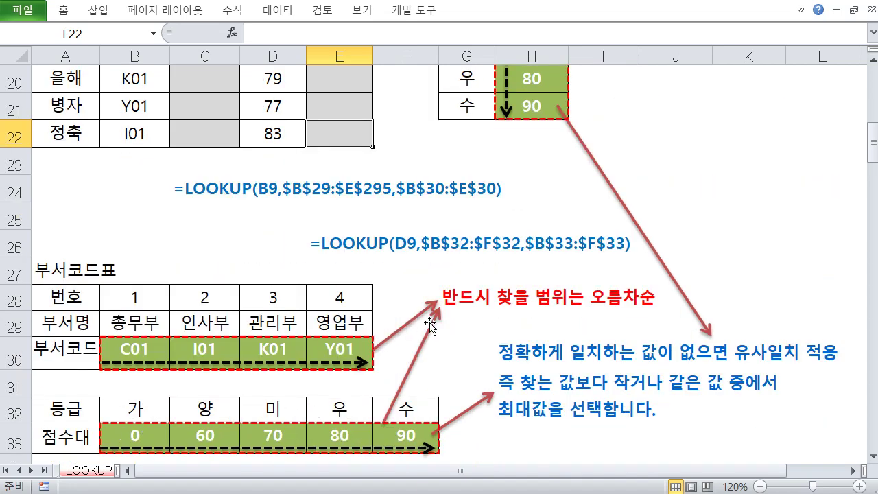
click(332, 239)
click(331, 220)
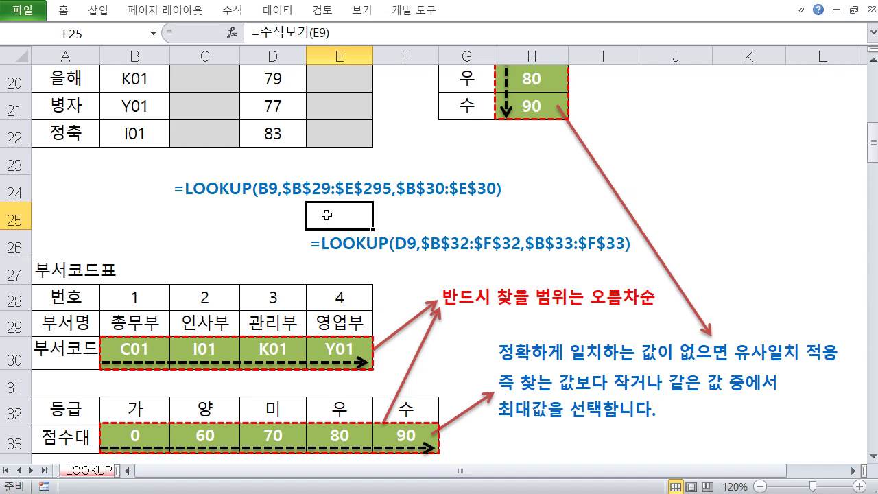
scroll(327, 219, up, 2)
scroll(327, 222, up, 2)
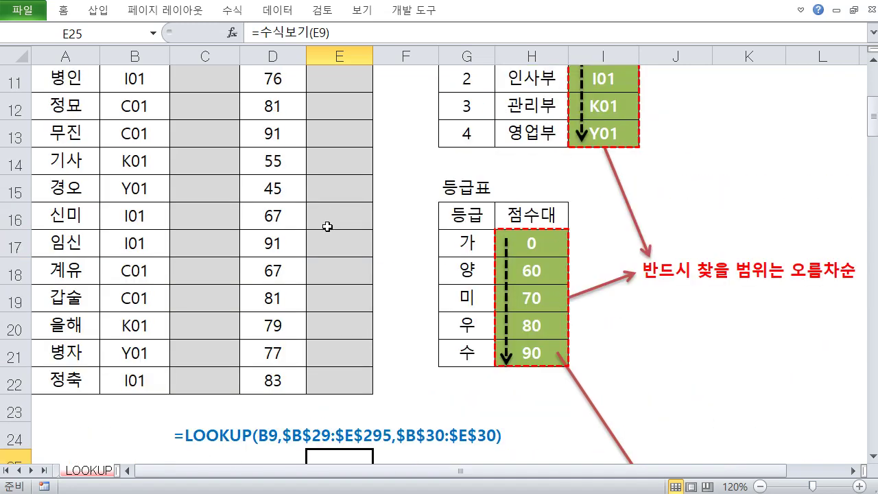
Start a LOOKUP formula in cell C9 with the department code in B9 as the lookup value
click(214, 106)
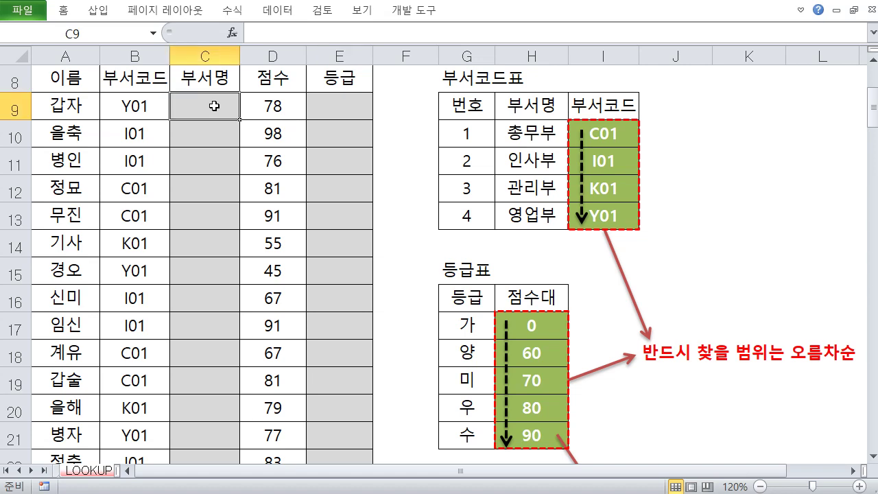
scroll(214, 110, up, 2)
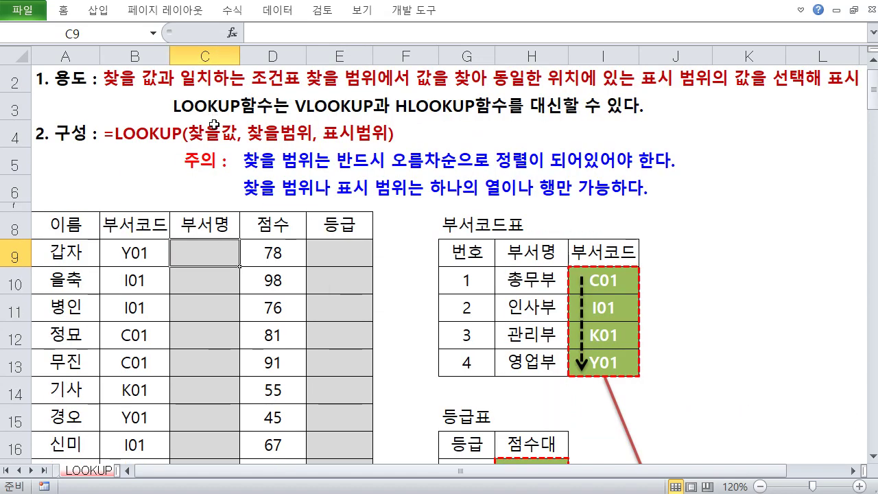
scroll(214, 123, down, 1)
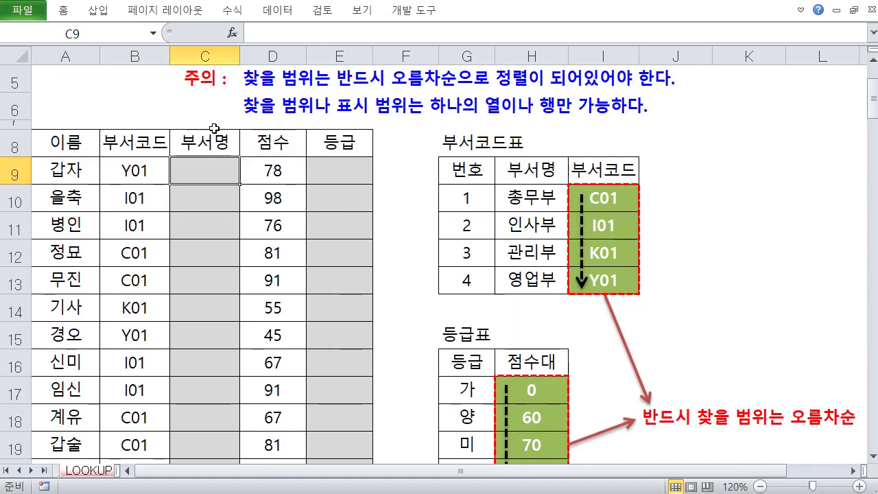
text(=lo)
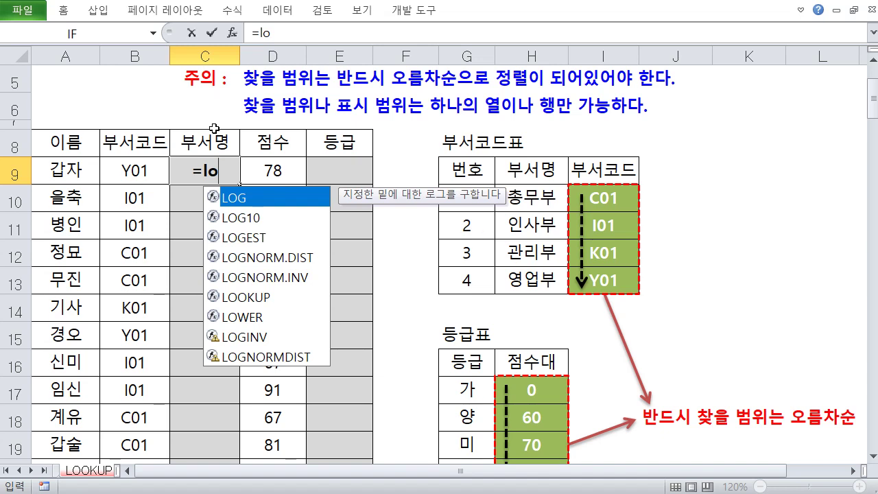
text(ol)
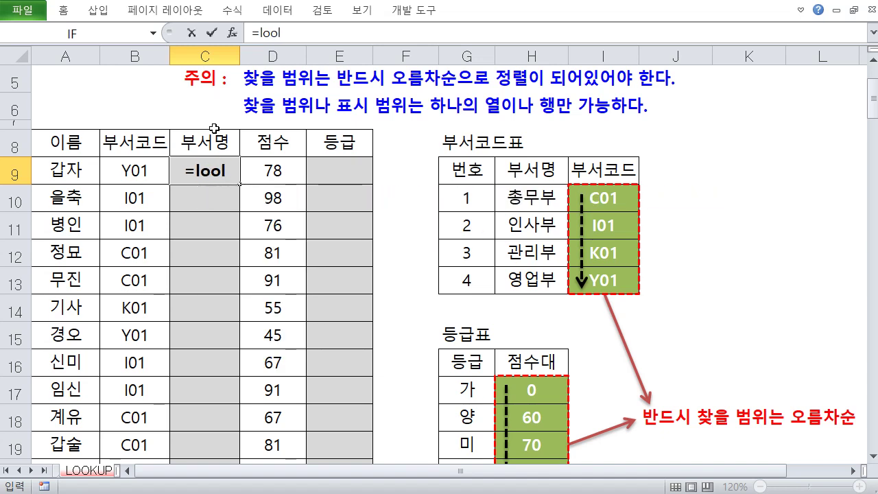
key(BackSpace)
key(BackSpace)
key(BackSpace)
key(BackSpace)
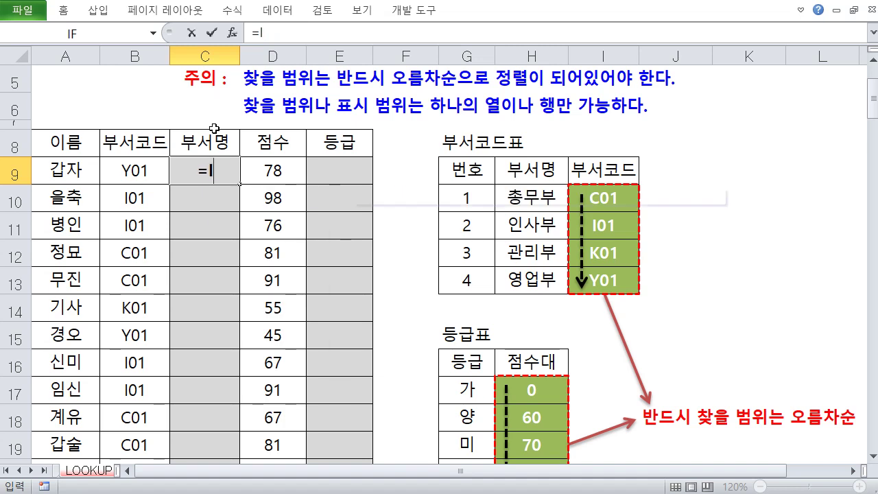
text(loo)
key(Tab)
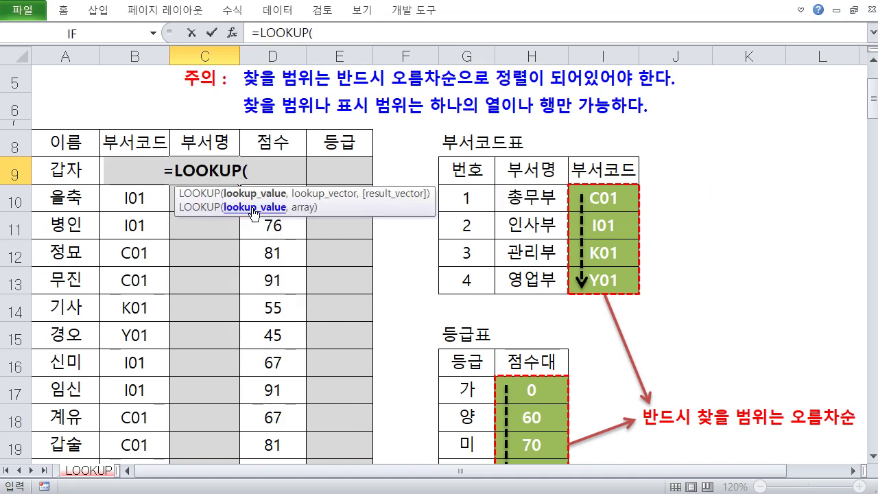
click(130, 199)
key(Up)
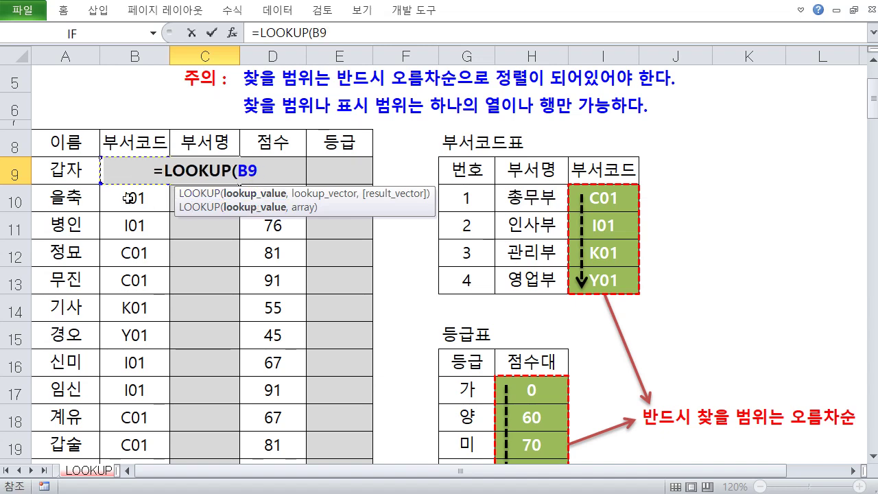
text(,)
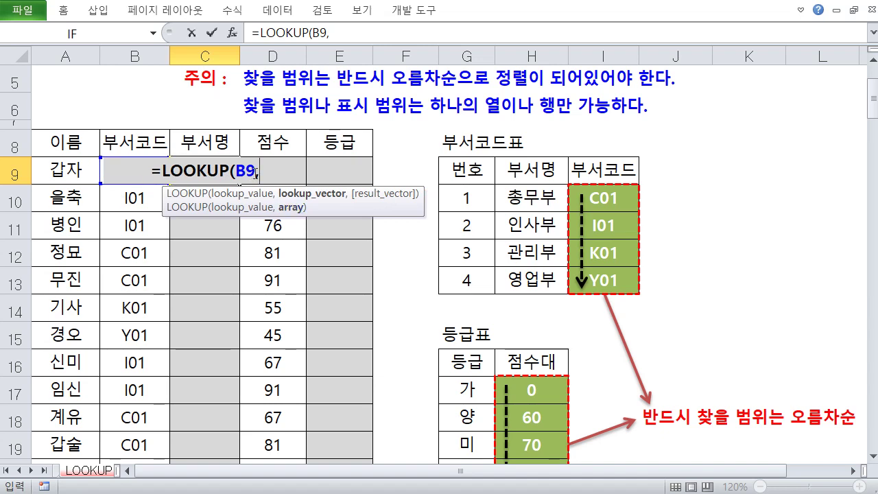
click(273, 171)
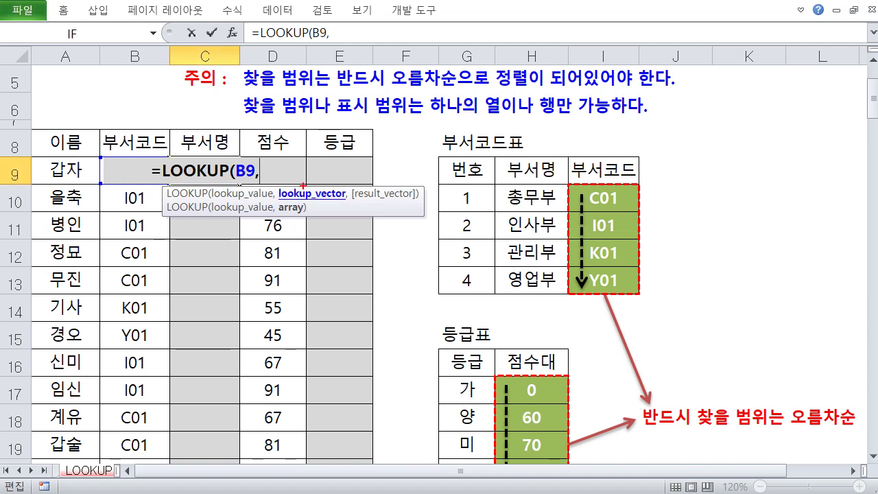
mouse_move(345, 192)
mouse_down()
mouse_move(346, 204)
mouse_move(423, 205)
mouse_up()
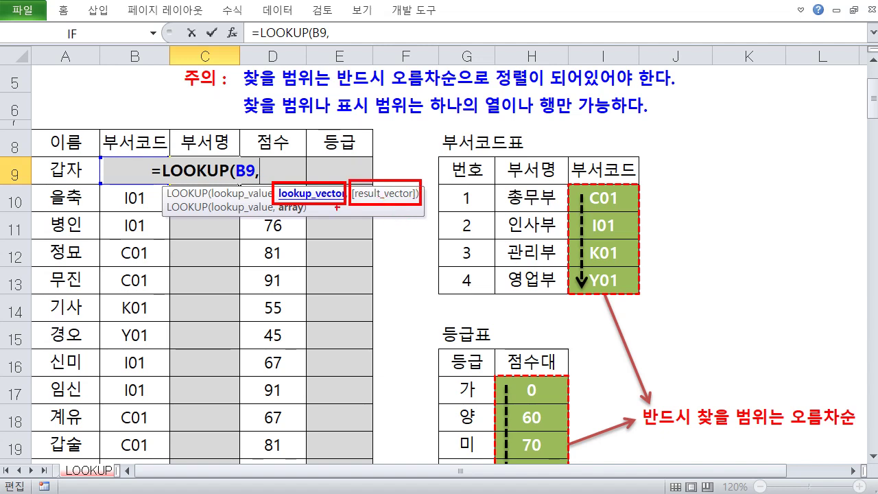
drag(321, 182, 365, 180)
drag(494, 181, 658, 288)
key(Escape)
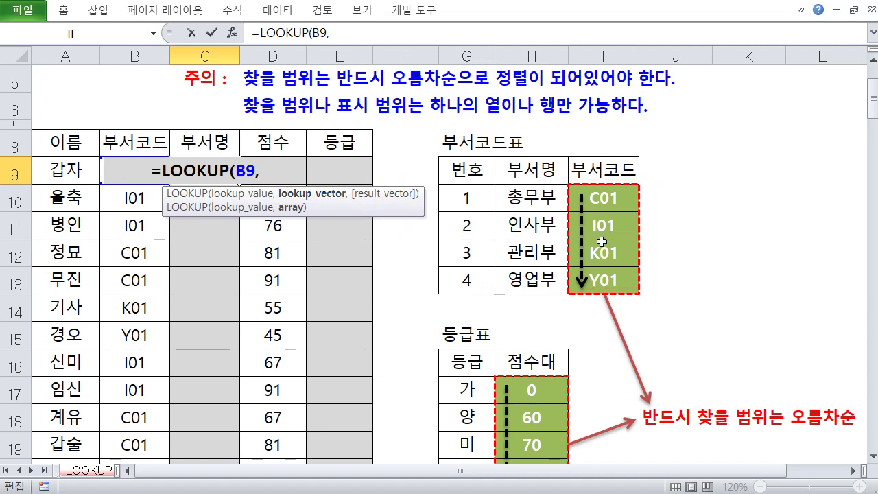
Complete the C9 LOOKUP arguments with I10:I13 as the lookup vector and H10:H13 as the result vector
click(613, 198)
drag(613, 199, 601, 280)
text(,)
click(527, 194)
drag(527, 194, 527, 278)
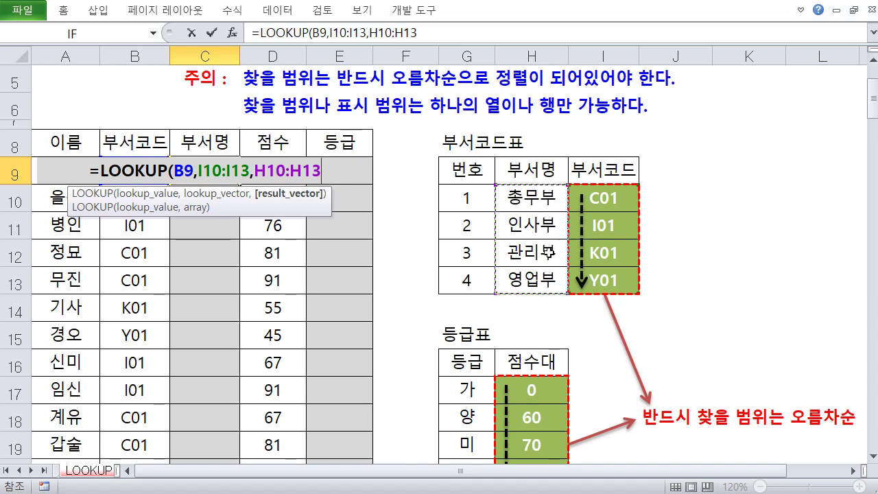
text())
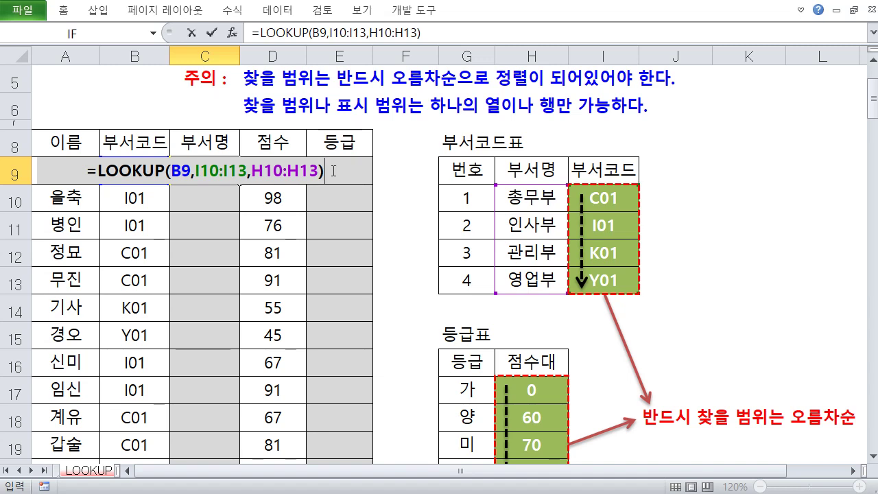
Make the C9 LOOKUP ranges absolute as $I$10:$I$13 and $H$10:$H$13, and enter the formula
drag(238, 169, 210, 168)
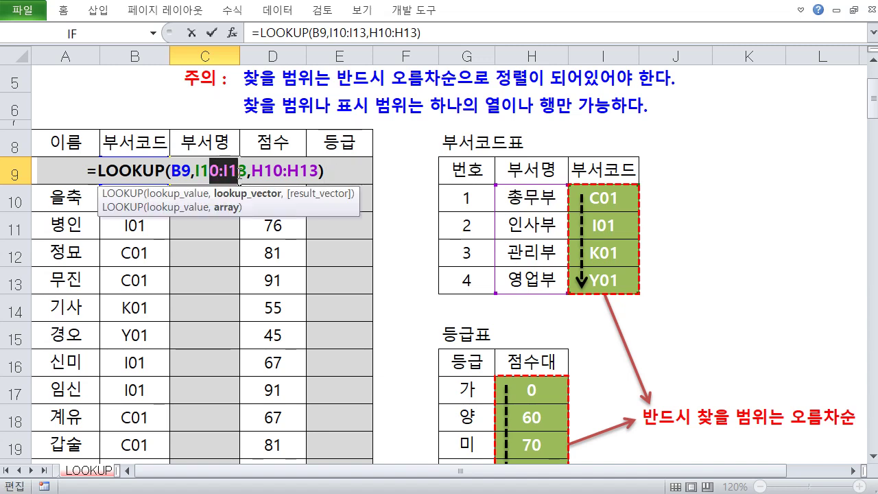
key(F4)
drag(293, 169, 330, 168)
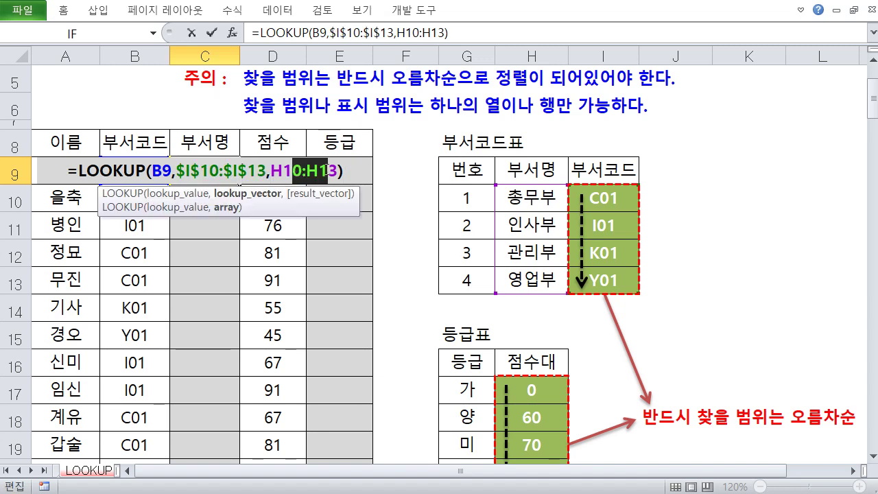
key(F4)
key(Return)
Fill the C9 department name formula down through C22 and undo the fill
click(231, 173)
drag(238, 184, 211, 437)
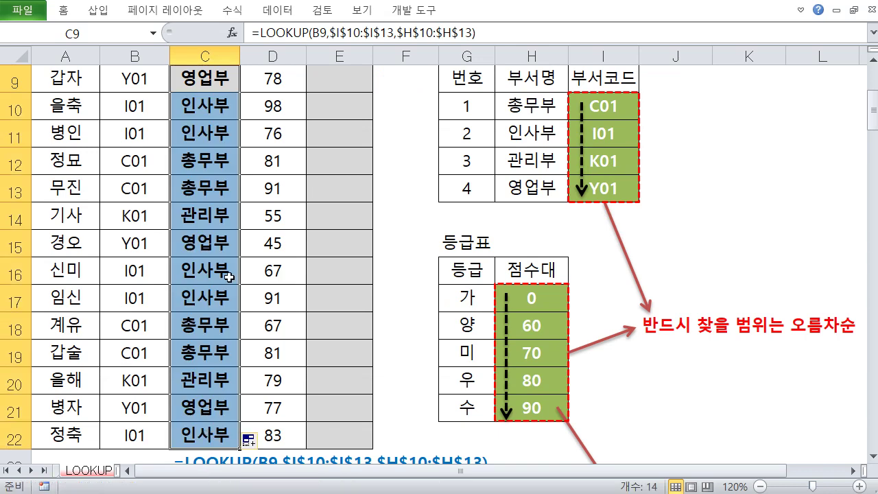
scroll(227, 296, up, 2)
click(215, 256)
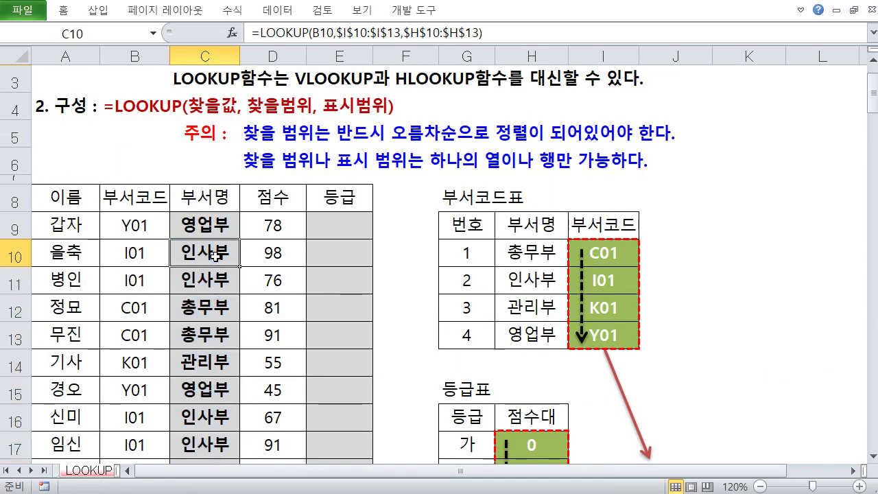
key(ctrl+z)
click(215, 255)
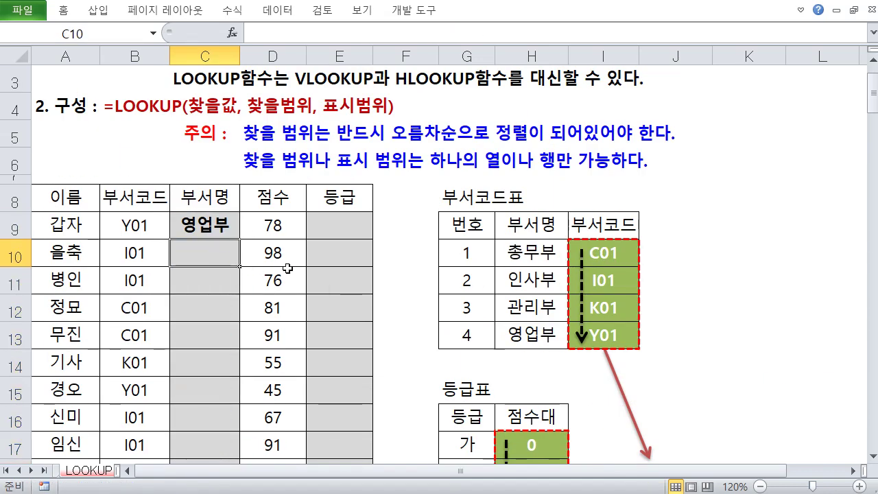
Start a LOOKUP formula in cell E9 with the score in D9 as the lookup value
scroll(322, 206, down, 1)
click(331, 143)
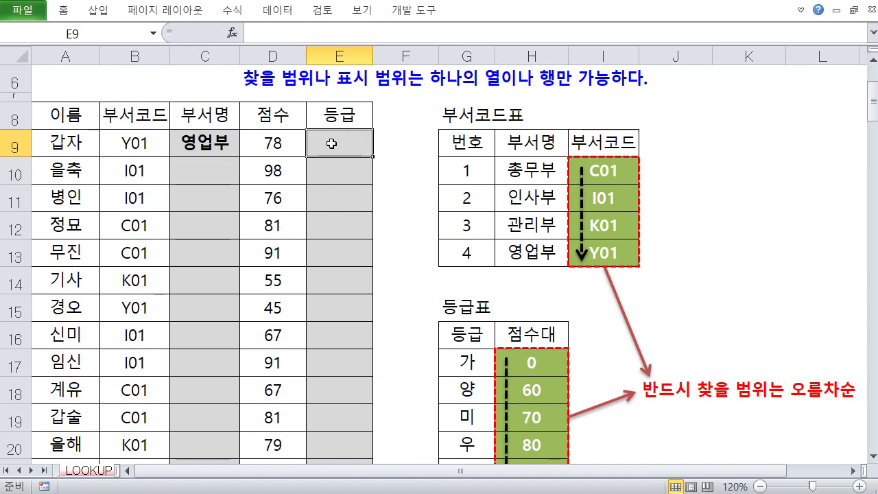
text(=loo)
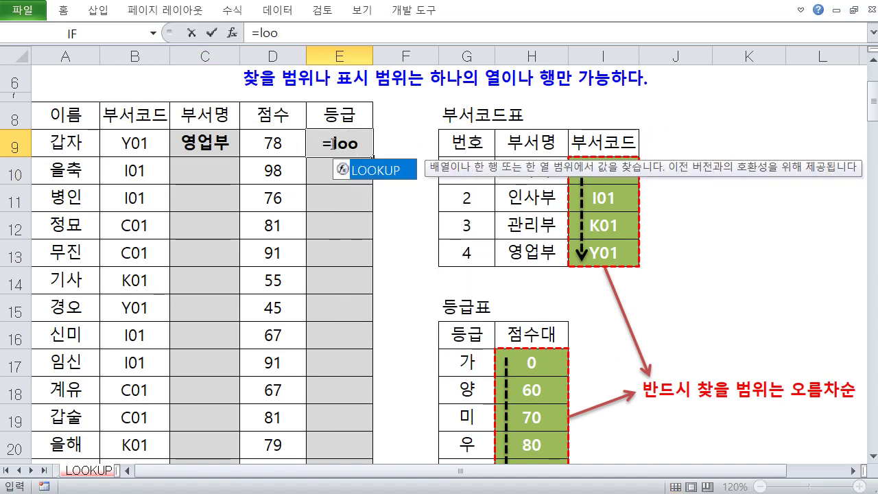
key(Tab)
click(272, 169)
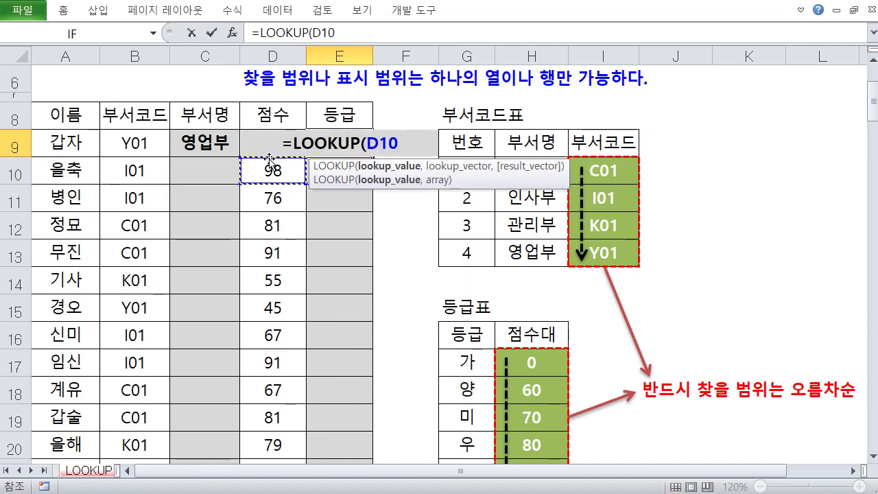
click(272, 143)
text(,)
Complete the E9 LOOKUP arguments with H17:H21 as the lookup vector and G17:G21 as the result vector
scroll(348, 186, down, 1)
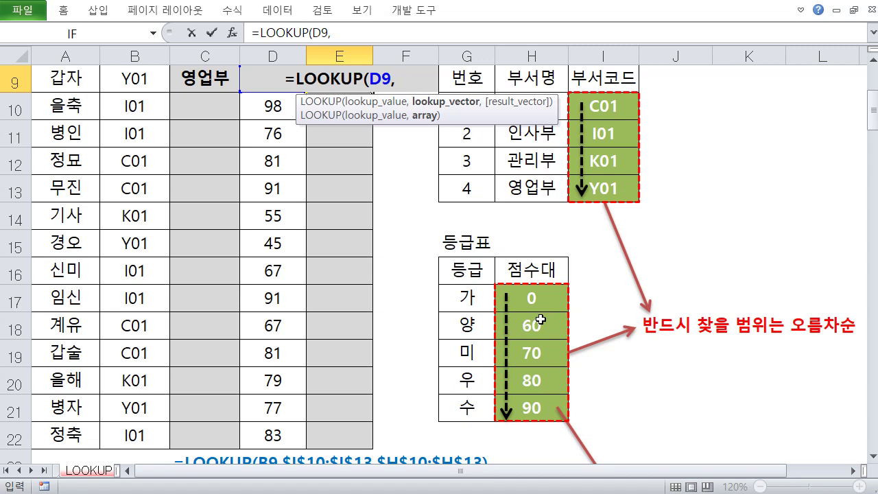
drag(534, 302, 528, 399)
text(,)
drag(457, 306, 456, 404)
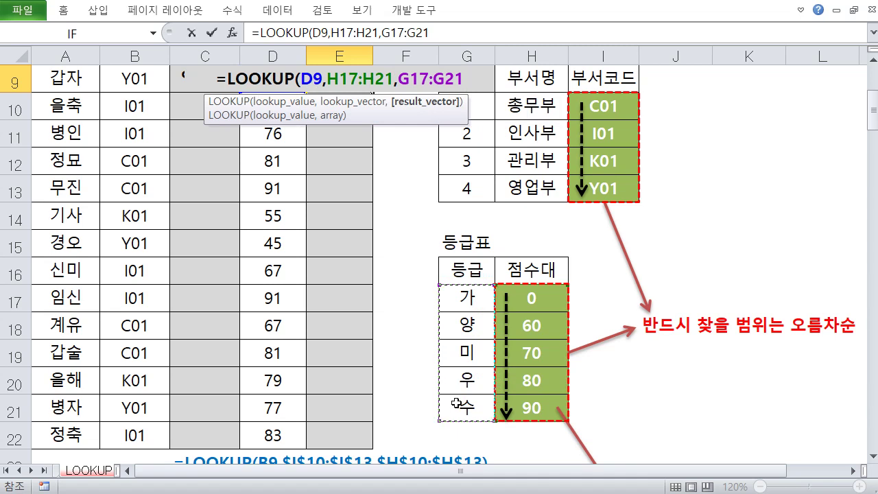
text())
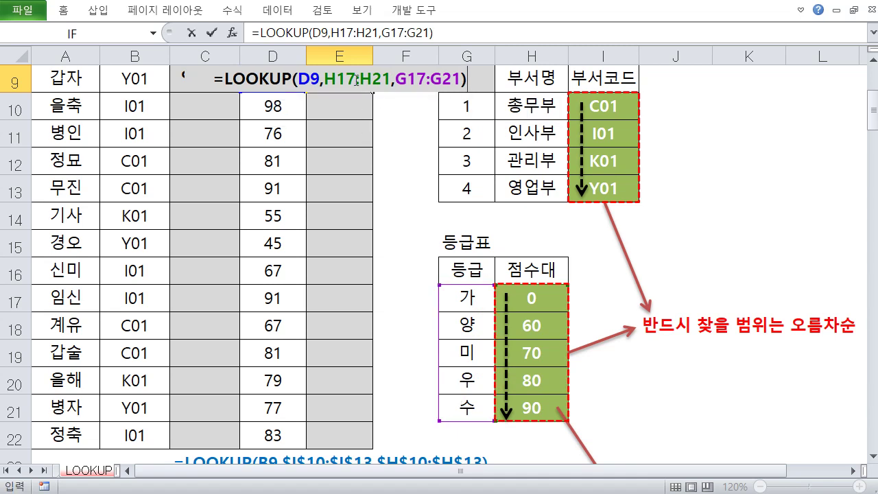
Make the E9 LOOKUP ranges absolute as $H$17:$H$21 and $G$17:$G$21, and enter the formula
drag(347, 78, 363, 78)
key(F4)
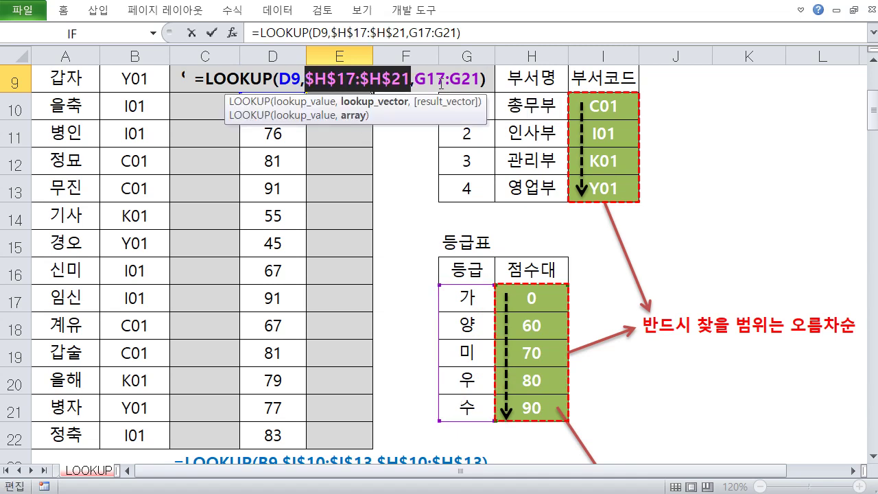
drag(429, 78, 441, 78)
key(F4)
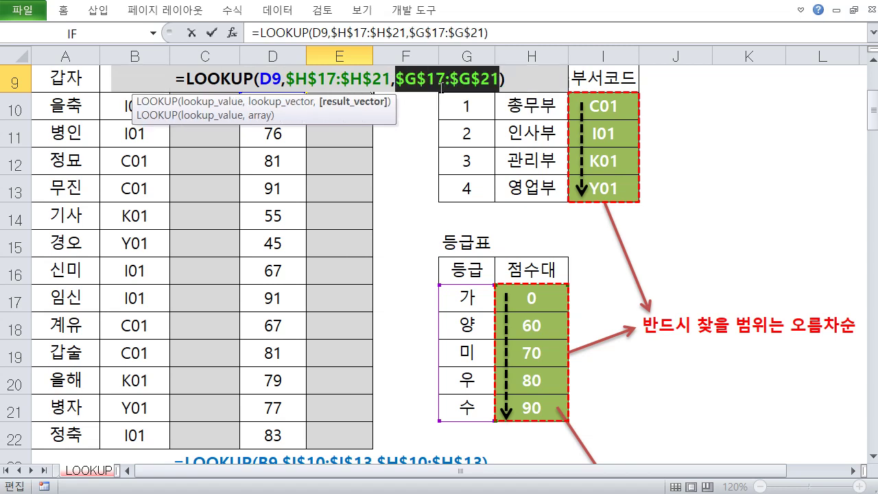
key(Return)
Fill the E9 grade formula down through E22 and clear the copied formulas from E10:E22
click(357, 85)
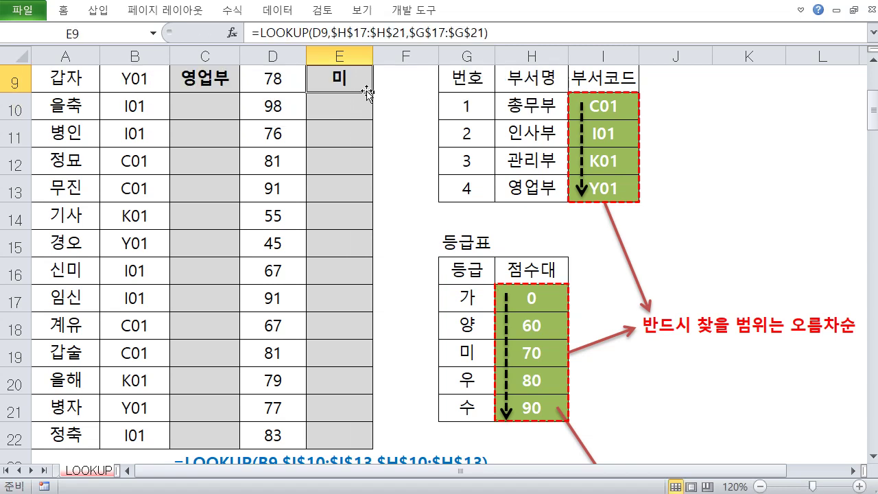
drag(370, 91, 372, 433)
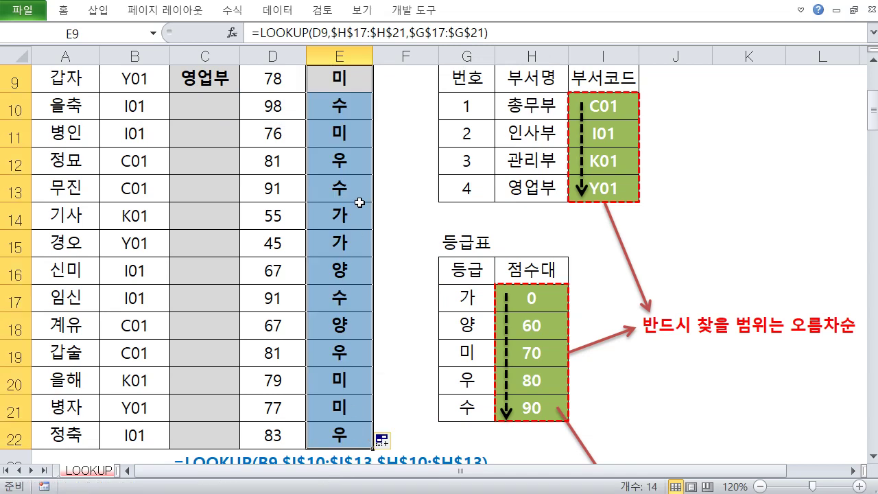
click(348, 104)
drag(348, 104, 341, 428)
key(Delete)
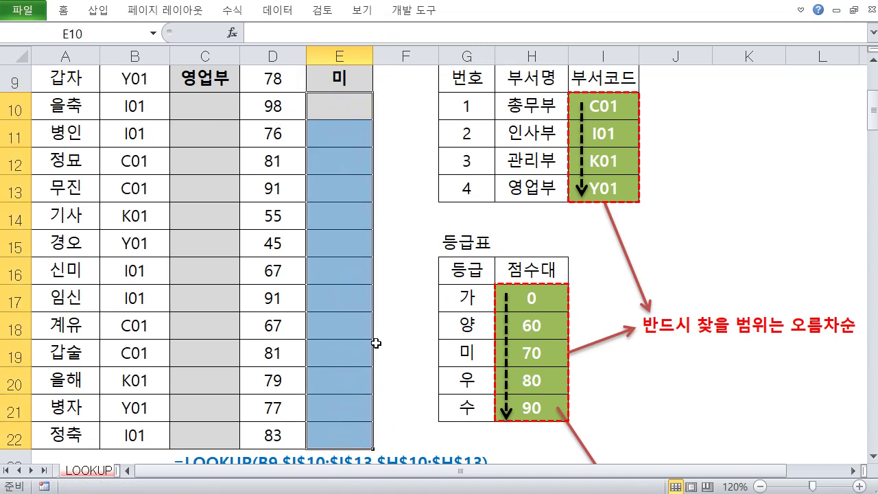
click(397, 167)
scroll(395, 188, up, 3)
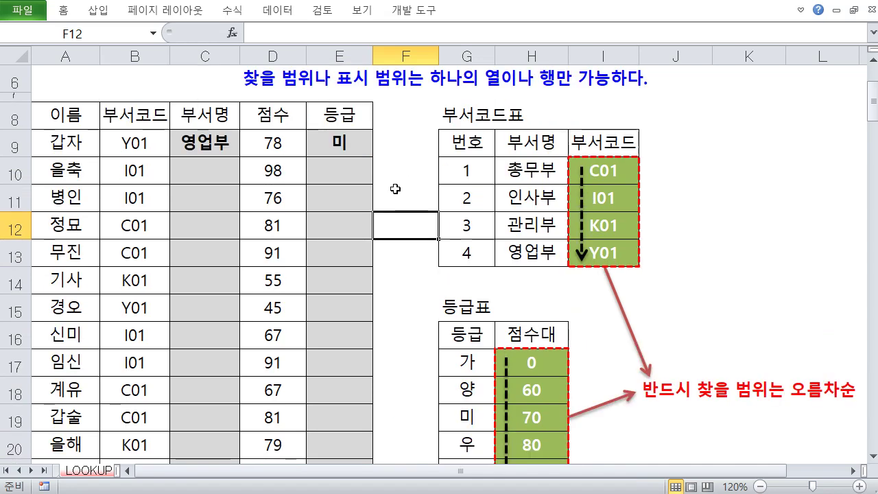